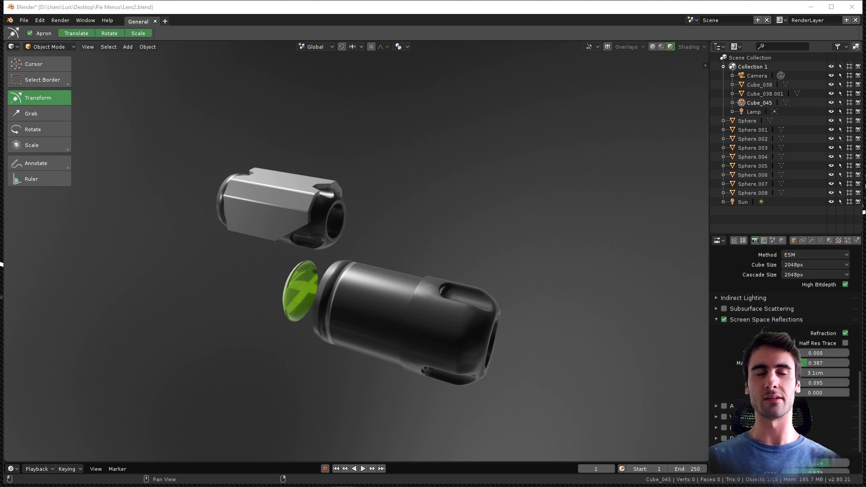
- Switch the viewport to solid shading and turn on the overlays around the lens models
{"action": "middle_click_drag", "start_coordinate": [442, 228], "coordinate": [339, 283]}
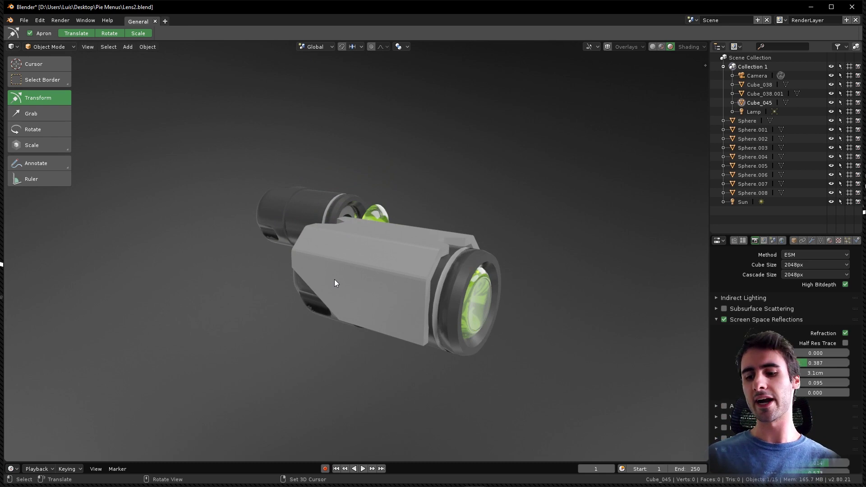
{"action": "scroll", "coordinate": [335, 280], "scroll_direction": "up", "scroll_amount": 1}
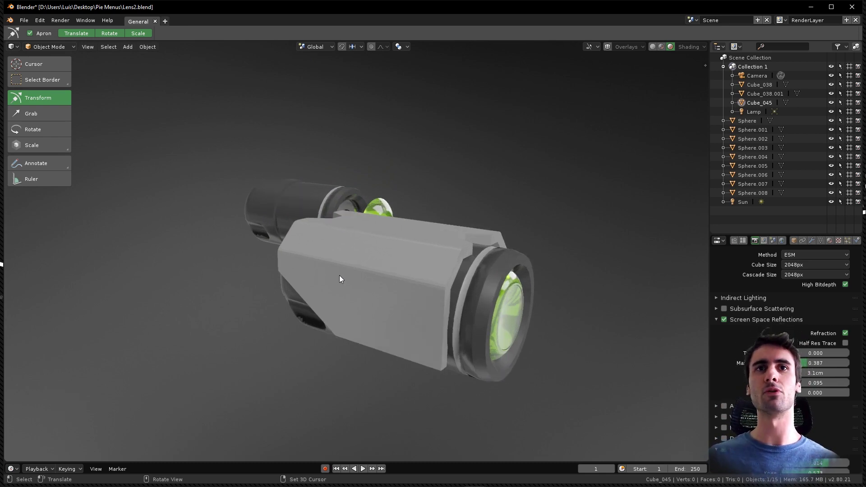
{"action": "middle_click_drag", "start_coordinate": [340, 276], "coordinate": [390, 250]}
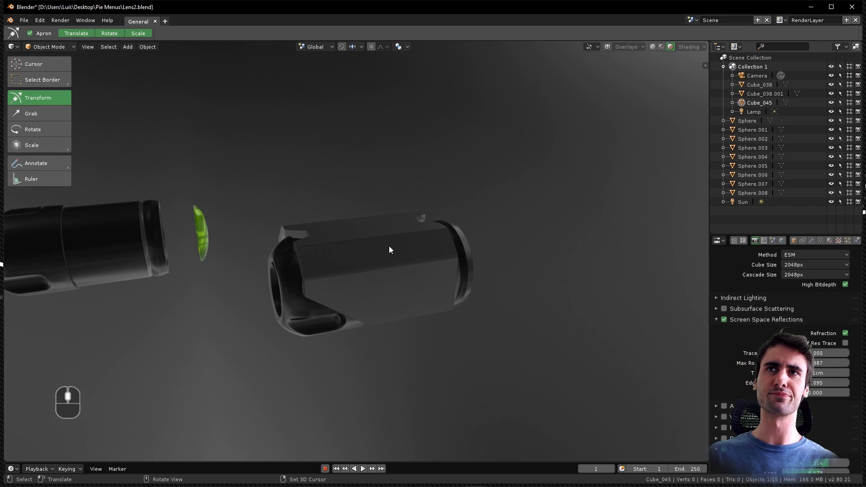
{"action": "left_click", "coordinate": [651, 47]}
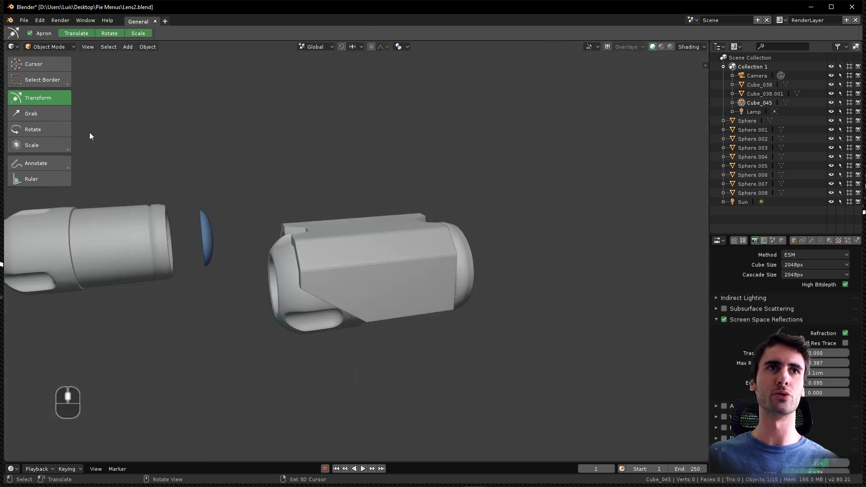
{"action": "middle_click_drag", "start_coordinate": [390, 222], "coordinate": [410, 247], "text": "shift"}
{"action": "left_click", "coordinate": [608, 48]}
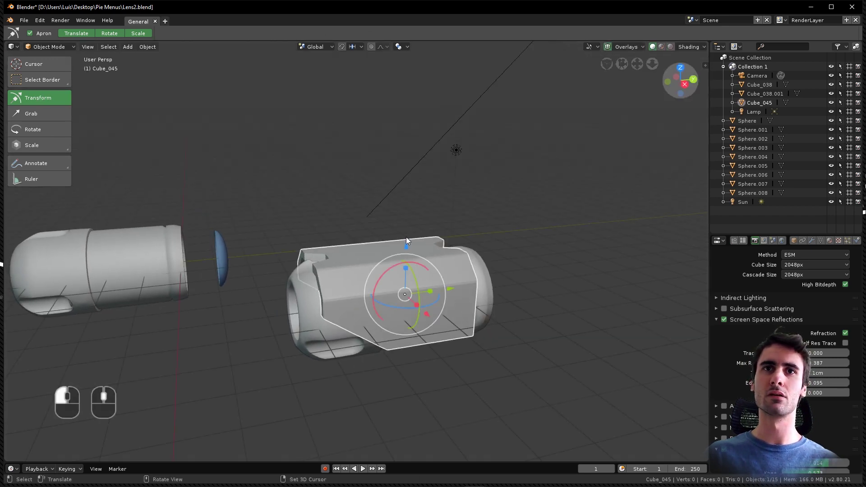
- Raise the angular shell along Z by about 44.3 cm and lower it back onto the barrel
{"action": "left_click_drag", "start_coordinate": [405, 240], "coordinate": [410, 228]}
{"action": "middle_click_drag", "start_coordinate": [411, 228], "coordinate": [353, 194]}
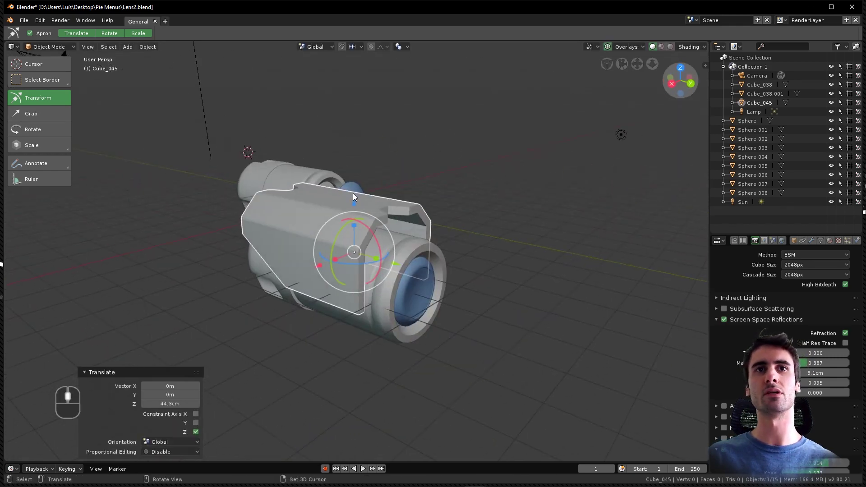
{"action": "left_click_drag", "start_coordinate": [353, 192], "coordinate": [355, 216]}
{"action": "mouse_move", "coordinate": [355, 215]}
{"action": "middle_mouse_down"}
{"action": "mouse_move", "coordinate": [302, 196]}
{"action": "mouse_move", "coordinate": [348, 218]}
{"action": "mouse_move", "coordinate": [359, 210]}
{"action": "middle_mouse_up"}
{"action": "left_click_drag", "start_coordinate": [360, 210], "coordinate": [359, 216]}
{"action": "middle_click_drag", "start_coordinate": [359, 216], "coordinate": [401, 253]}
{"action": "scroll", "coordinate": [401, 253], "scroll_direction": "up", "scroll_amount": 2}
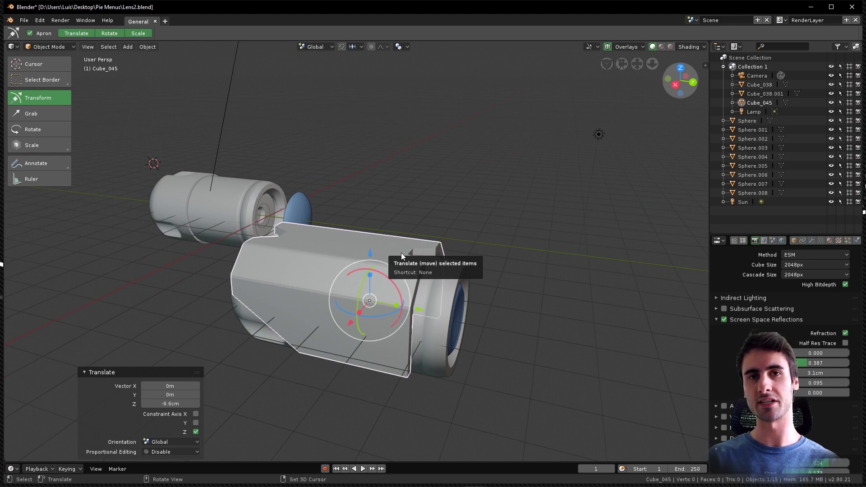
- Enter Edit Mode on the angular shell and select only the long, narrow groove face along its top
{"action": "middle_click_drag", "start_coordinate": [402, 253], "coordinate": [372, 229]}
{"action": "scroll", "coordinate": [375, 230], "scroll_direction": "up", "scroll_amount": 1}
{"action": "middle_click_drag", "start_coordinate": [409, 263], "coordinate": [395, 239], "text": "shift"}
{"action": "scroll", "coordinate": [408, 240], "scroll_direction": "up", "scroll_amount": 1}
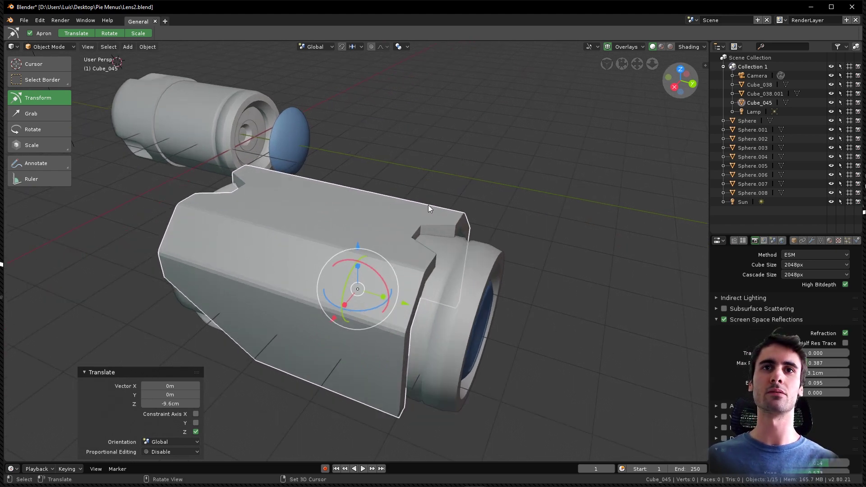
{"action": "key", "text": "Tab"}
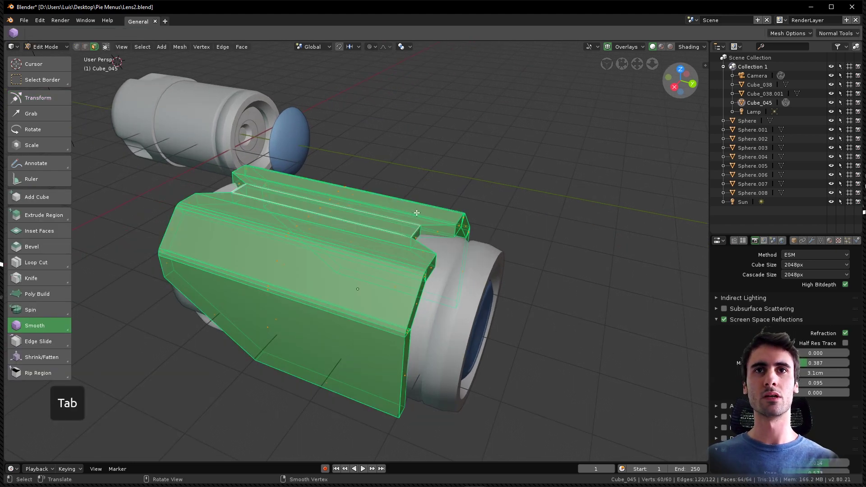
{"action": "middle_click_drag", "start_coordinate": [428, 205], "coordinate": [280, 178]}
{"action": "key", "text": "a"}
{"action": "left_click", "coordinate": [317, 220]}
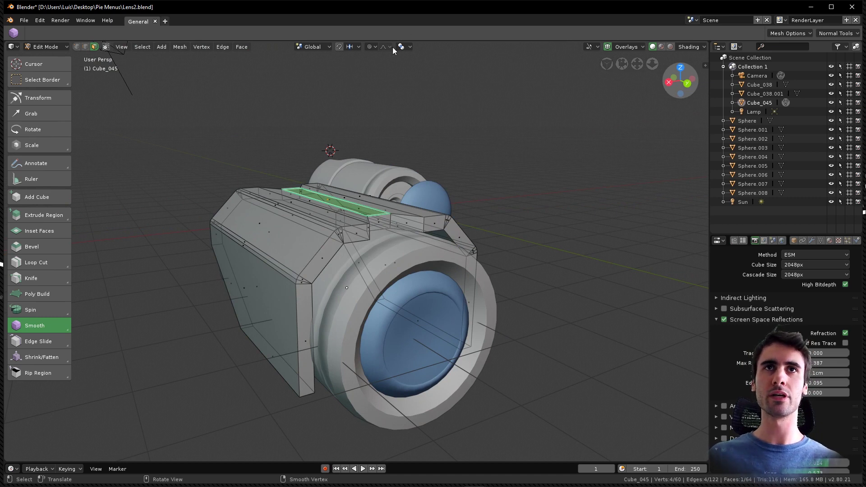
- Enable proportional editing and set its falloff to Linear
{"action": "left_click", "coordinate": [367, 46]}
{"action": "left_click", "coordinate": [397, 69]}
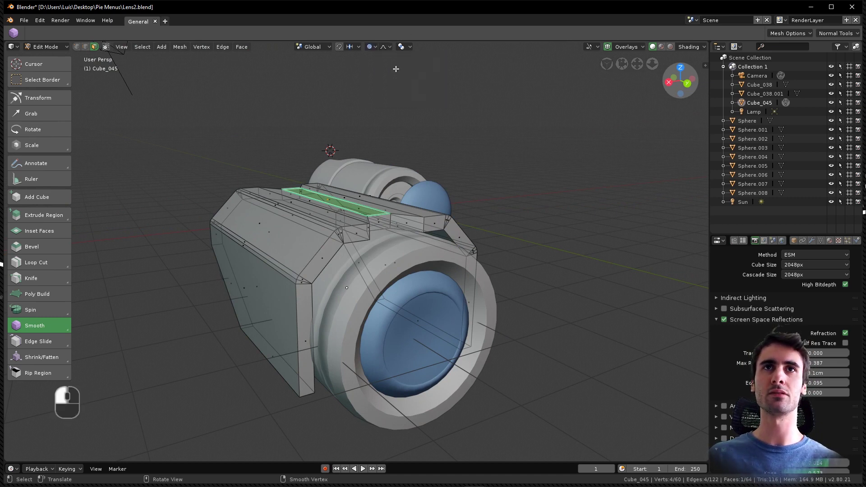
{"action": "middle_click_drag", "start_coordinate": [400, 98], "coordinate": [415, 193]}
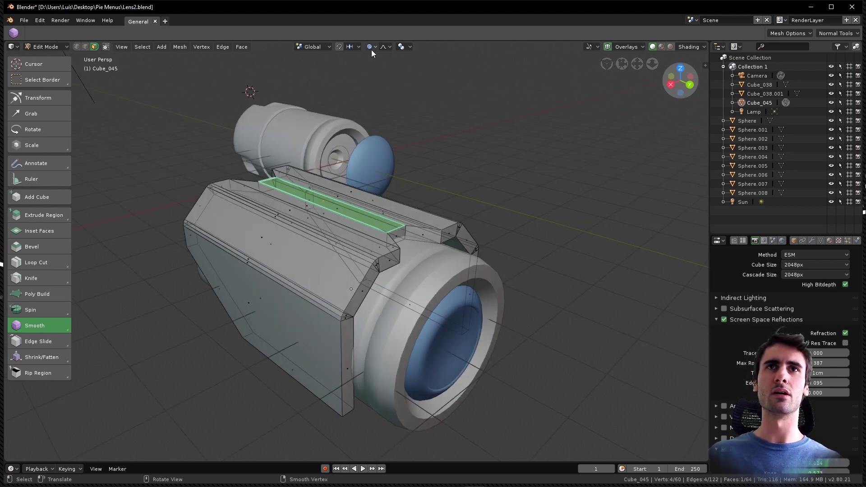
{"action": "scroll", "coordinate": [325, 206], "scroll_direction": "up", "scroll_amount": 3}
{"action": "middle_click_drag", "start_coordinate": [393, 104], "coordinate": [421, 128], "text": "shift"}
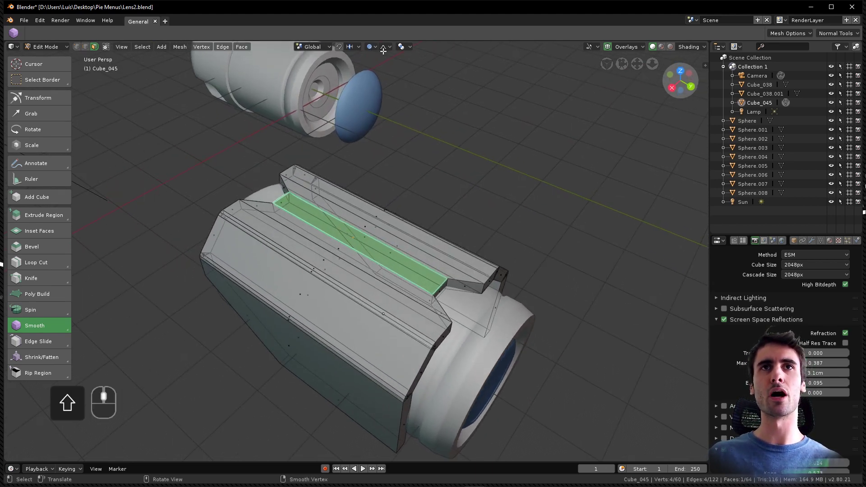
{"action": "left_click", "coordinate": [389, 46]}
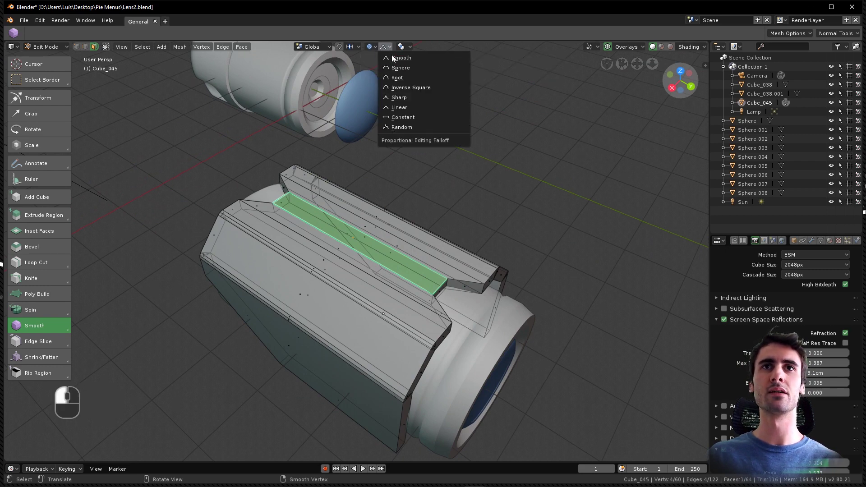
{"action": "left_click", "coordinate": [406, 110]}
- Try moving the groove face about 1.23 m along global Y with a proportional size of 2.59
{"action": "middle_click_drag", "start_coordinate": [376, 282], "coordinate": [440, 244]}
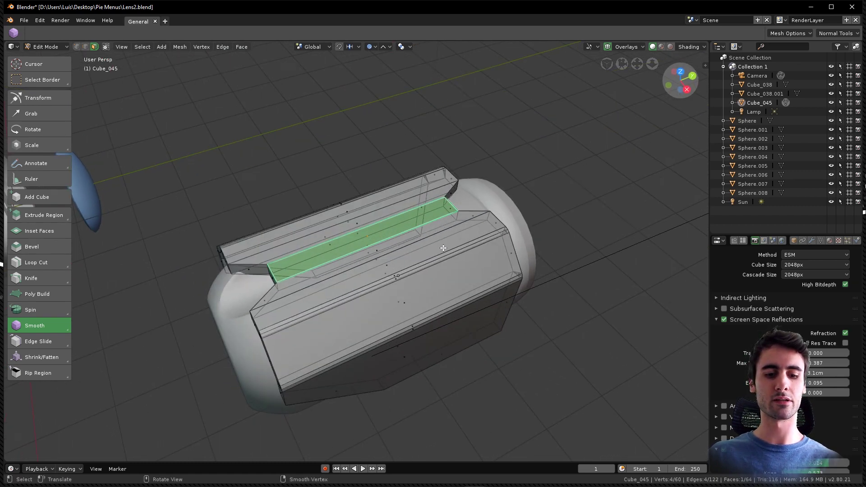
{"action": "key", "text": "g"}
{"action": "key", "text": "y"}
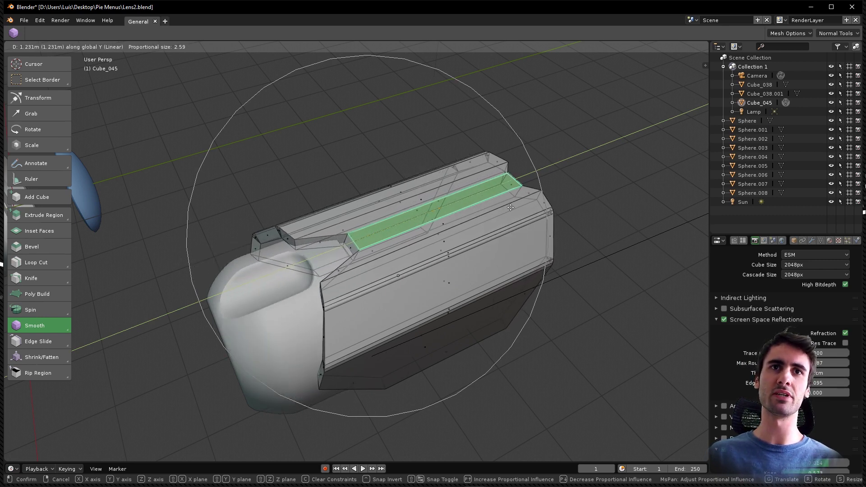
{"action": "left_click", "coordinate": [521, 203]}
- Deselect everything and examine the deformed end edges of the shell, in and out of Edit Mode
{"action": "middle_click_drag", "start_coordinate": [521, 203], "coordinate": [355, 244]}
{"action": "middle_click_drag", "start_coordinate": [355, 244], "coordinate": [364, 289], "text": "ctrl"}
{"action": "key", "text": "a"}
{"action": "scroll", "coordinate": [365, 289], "scroll_direction": "up", "scroll_amount": 1}
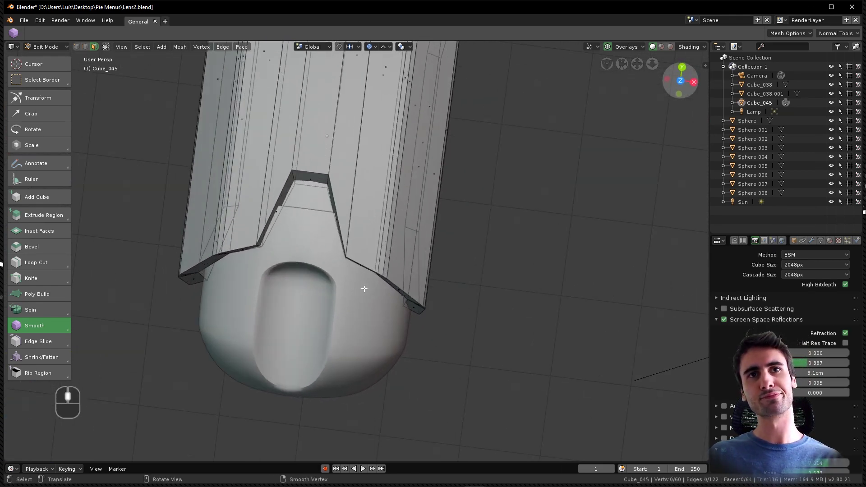
{"action": "middle_click_drag", "start_coordinate": [410, 308], "coordinate": [275, 209]}
{"action": "scroll", "coordinate": [388, 266], "scroll_direction": "up", "scroll_amount": 4}
{"action": "key", "text": "Tab"}
{"action": "key", "text": "Tab"}
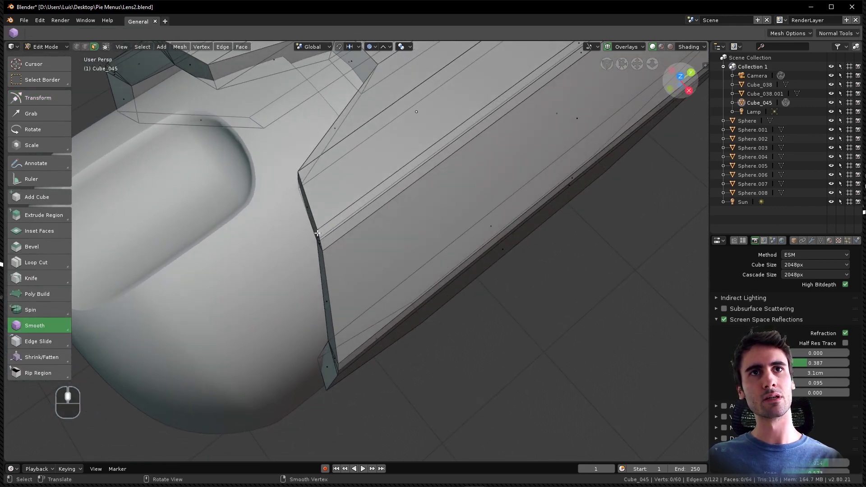
{"action": "middle_click_drag", "start_coordinate": [332, 334], "coordinate": [331, 306]}
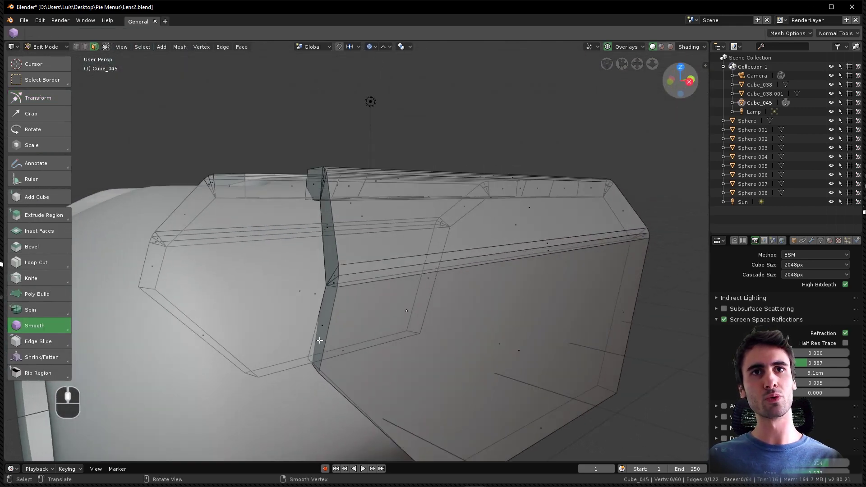
{"action": "middle_click_drag", "start_coordinate": [320, 341], "coordinate": [314, 269]}
{"action": "middle_click_drag", "start_coordinate": [318, 176], "coordinate": [388, 240]}
{"action": "key", "text": "Tab"}
{"action": "scroll", "coordinate": [440, 233], "scroll_direction": "down", "scroll_amount": 3}
{"action": "key", "text": "Tab"}
- Undo the proportional move of the groove face along Y
{"action": "key", "text": "ctrl+z"}
{"action": "key", "text": "ctrl+z"}
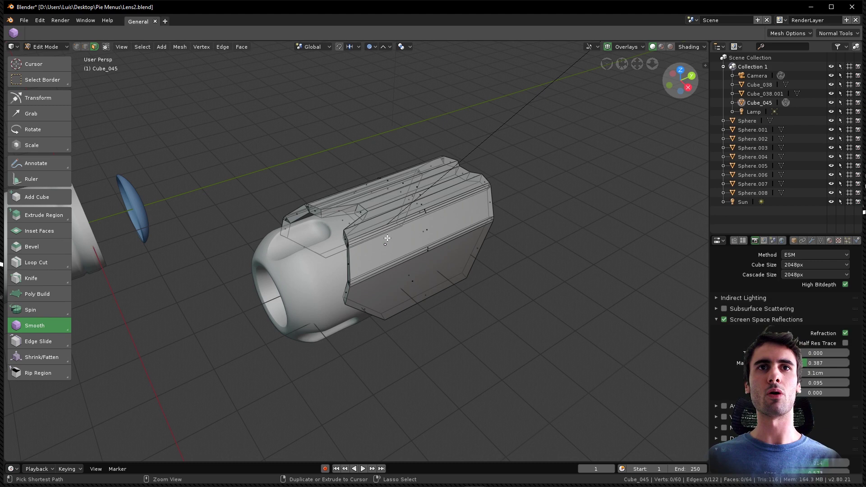
{"action": "key", "text": "z"}
{"action": "scroll", "coordinate": [393, 234], "scroll_direction": "up", "scroll_amount": 2}
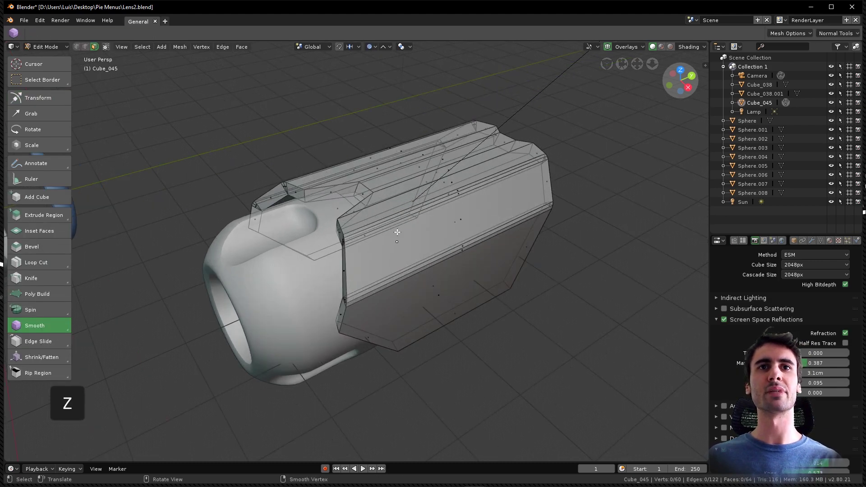
{"action": "middle_click_drag", "start_coordinate": [397, 233], "coordinate": [392, 250]}
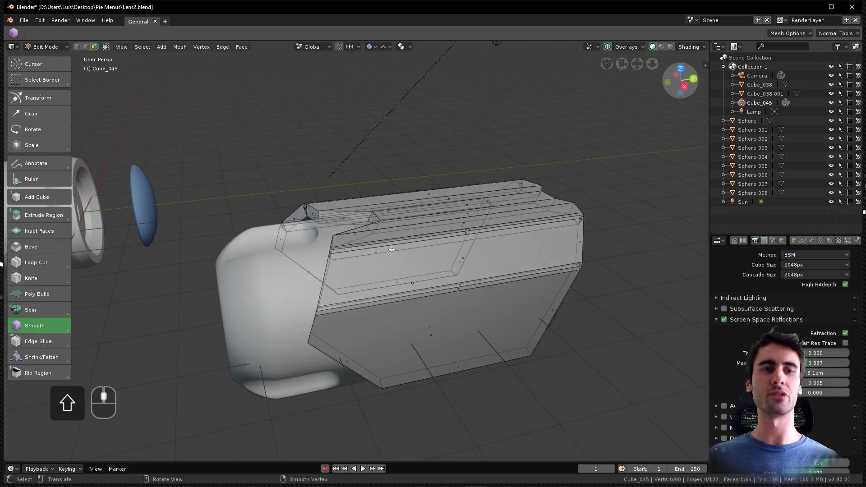
{"action": "key", "text": "ctrl+z"}
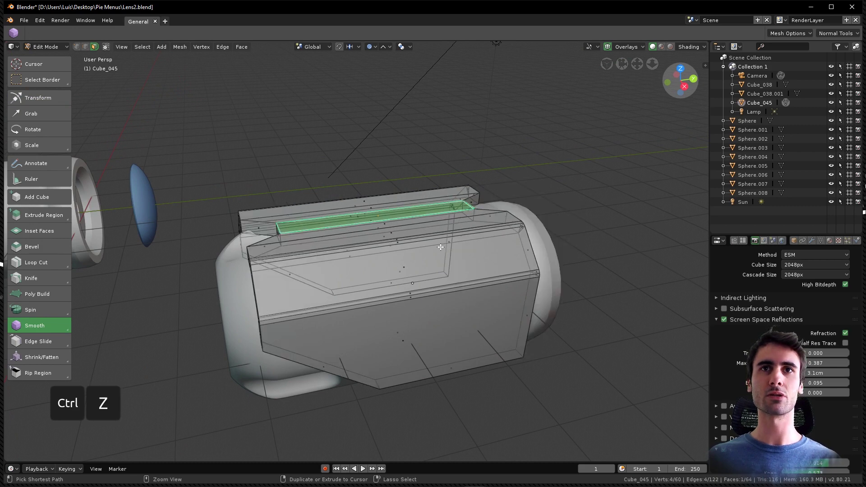
- Select the whole shell mesh and shear it by about 0.785 in the right orthographic view, using Linear proportional falloff
{"action": "mouse_move", "coordinate": [441, 247]}
{"action": "middle_mouse_down"}
{"action": "mouse_move", "coordinate": [460, 238]}
{"action": "mouse_move", "coordinate": [447, 234]}
{"action": "middle_mouse_up"}
{"action": "key", "text": "alt+a"}
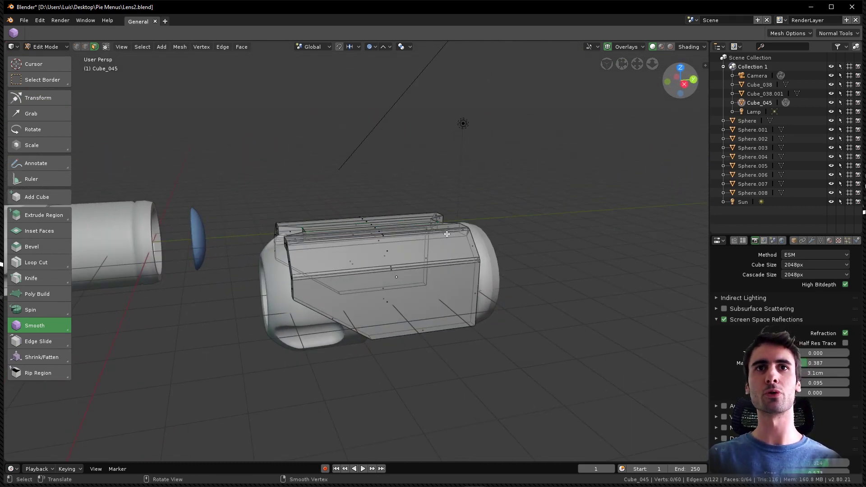
{"action": "key", "text": "KP_1"}
{"action": "key", "text": "KP_3"}
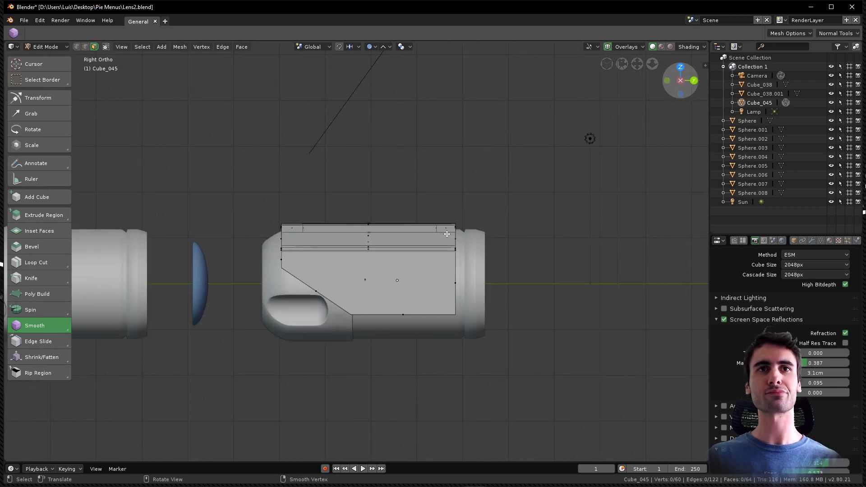
{"action": "scroll", "coordinate": [439, 181], "scroll_direction": "up", "scroll_amount": 6}
{"action": "scroll", "coordinate": [449, 197], "scroll_direction": "down", "scroll_amount": 2}
{"action": "middle_click_drag", "start_coordinate": [459, 211], "coordinate": [435, 205], "text": "shift"}
{"action": "key", "text": "a"}
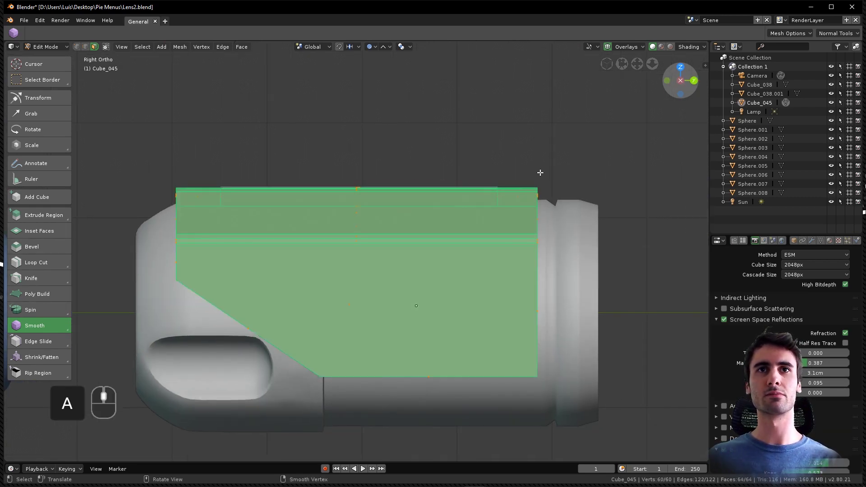
{"action": "scroll", "coordinate": [564, 195], "scroll_direction": "down", "scroll_amount": 2}
{"action": "middle_click_drag", "start_coordinate": [565, 196], "coordinate": [565, 194], "text": "shift"}
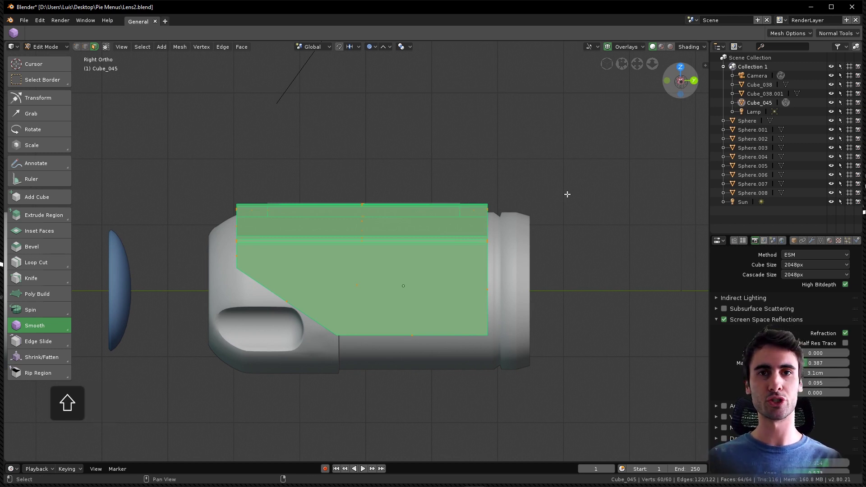
{"action": "key", "text": "shift+ctrl+alt+s"}
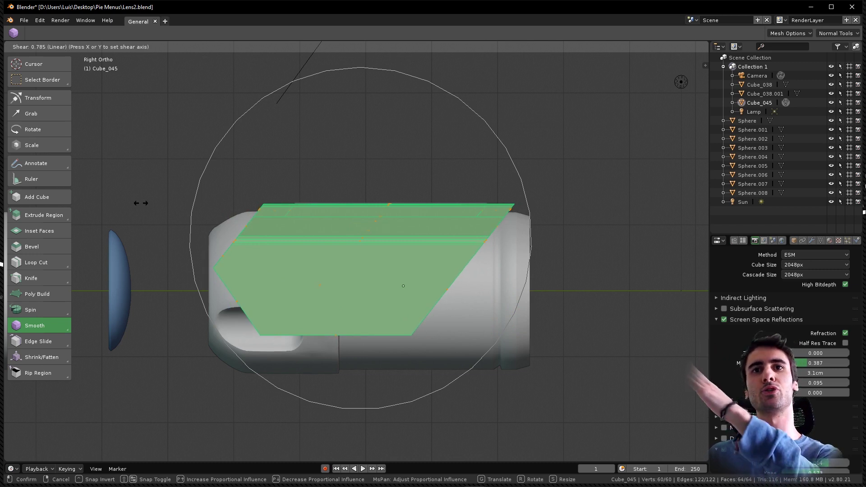
{"action": "left_click", "coordinate": [172, 196]}
- Deselect the mesh and examine the slanted end edges and flat side faces of the sheared shell up close
{"action": "middle_click_drag", "start_coordinate": [174, 196], "coordinate": [384, 264]}
{"action": "middle_click_drag", "start_coordinate": [384, 264], "coordinate": [418, 234], "text": "shift"}
{"action": "scroll", "coordinate": [343, 244], "scroll_direction": "up", "scroll_amount": 4}
{"action": "middle_click_drag", "start_coordinate": [343, 244], "coordinate": [362, 259], "text": "shift"}
{"action": "key", "text": "a"}
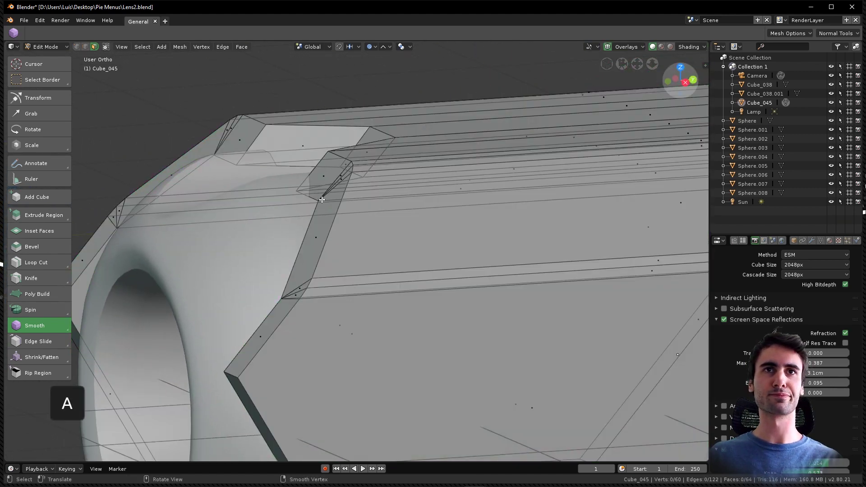
{"action": "mouse_move", "coordinate": [271, 301]}
{"action": "middle_mouse_down"}
{"action": "mouse_move", "coordinate": [241, 288]}
{"action": "mouse_move", "coordinate": [268, 300]}
{"action": "middle_mouse_up"}
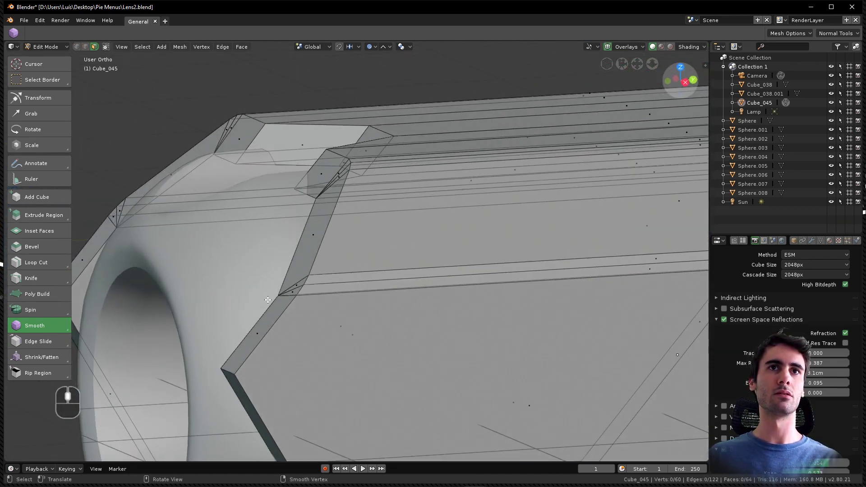
{"action": "middle_click_drag", "start_coordinate": [379, 230], "coordinate": [302, 262], "text": "shift"}
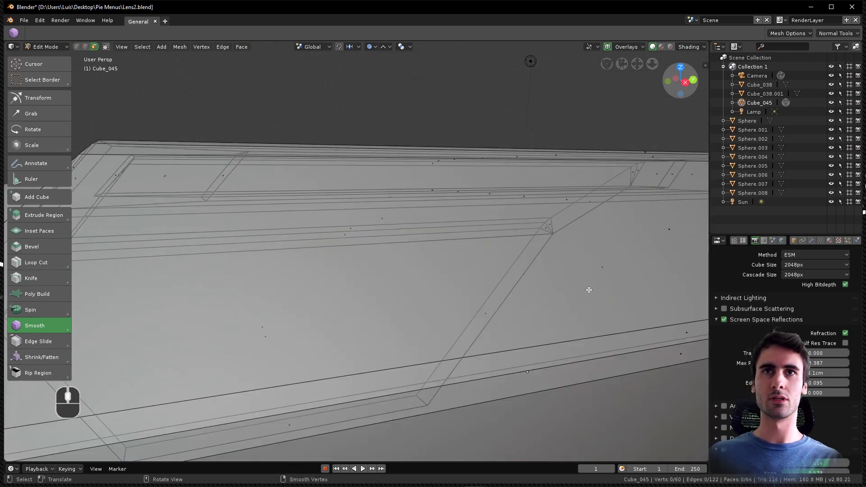
{"action": "scroll", "coordinate": [569, 276], "scroll_direction": "down", "scroll_amount": 6}
- Return to Object Mode and look over the sheared shell from the lens end
{"action": "key", "text": "Tab"}
{"action": "middle_click_drag", "start_coordinate": [465, 257], "coordinate": [572, 273]}
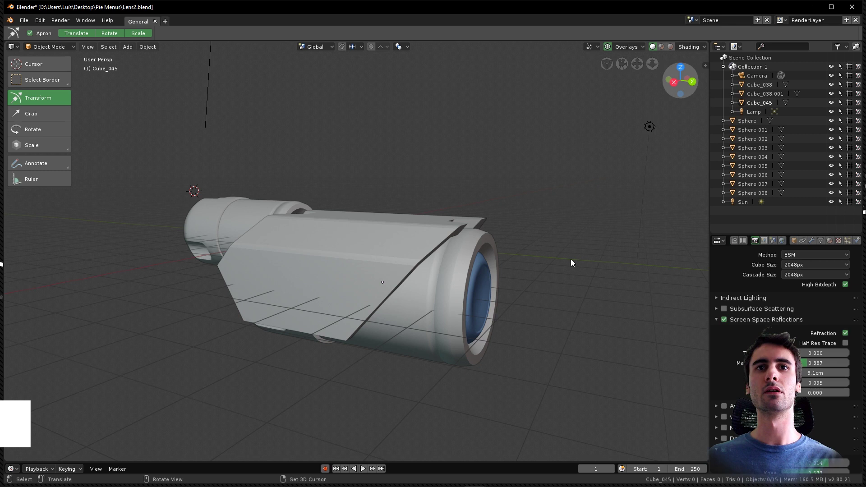
{"action": "middle_click_drag", "start_coordinate": [570, 259], "coordinate": [513, 289]}
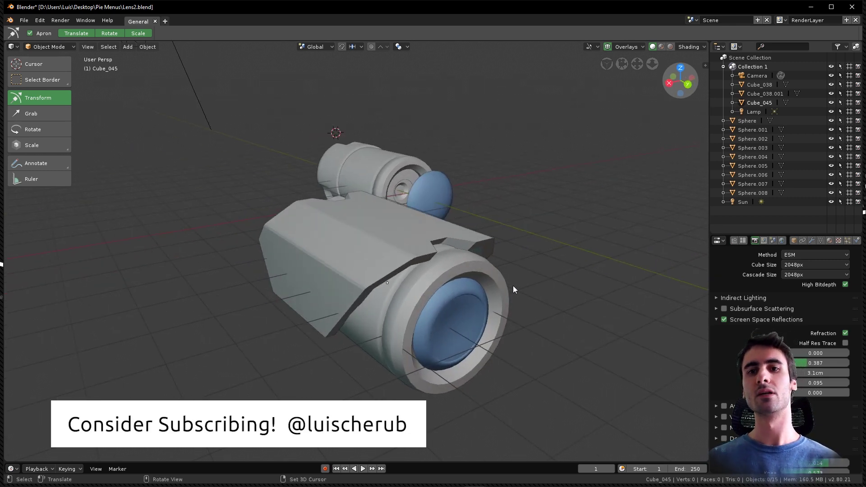